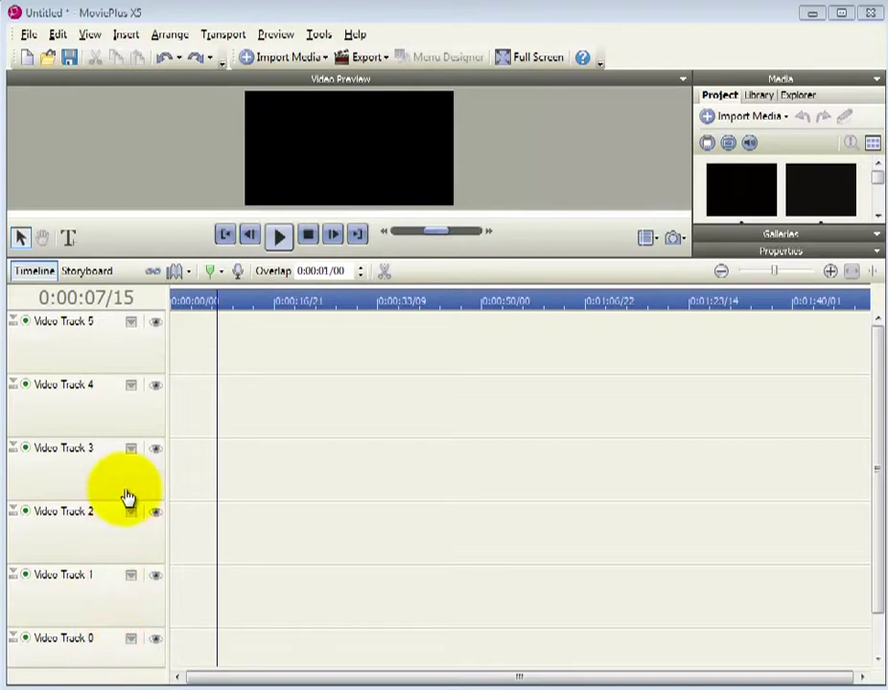
- Name the fourth video track 'masked track' and the top track 'mask'
{"action": "left_click", "coordinate": [82, 387]}
{"action": "type", "text": "masked track"}
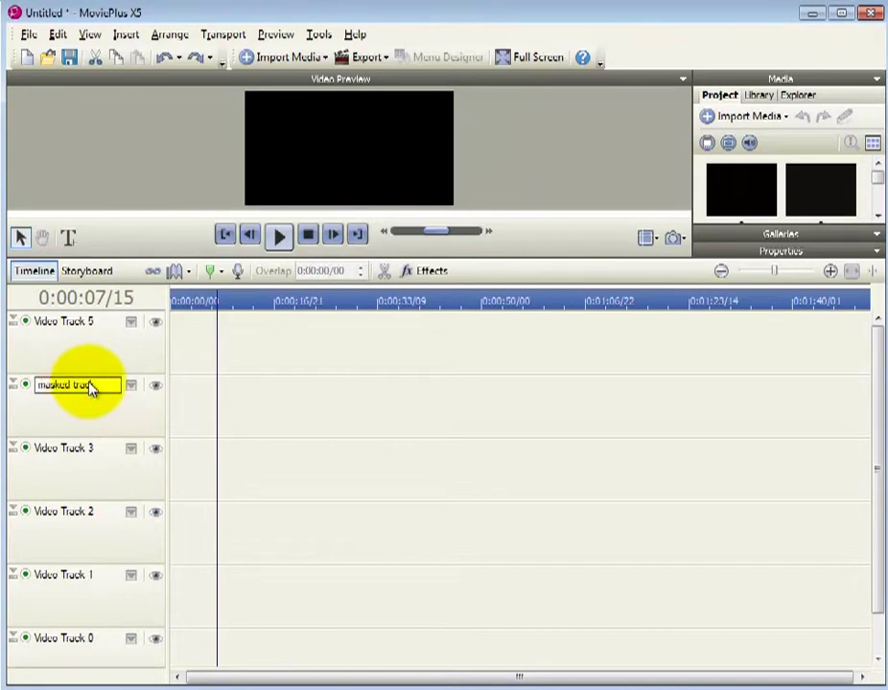
{"action": "left_click", "coordinate": [75, 322]}
{"action": "type", "text": "mask"}
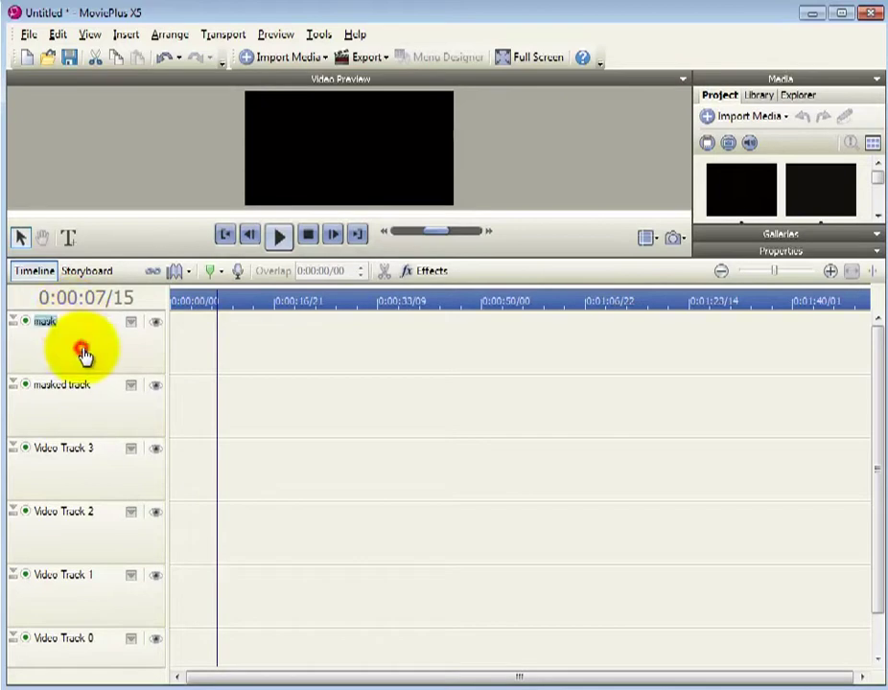
- Insert a white circle QuickShape clip at the start of the mask track
{"action": "left_click", "coordinate": [224, 240]}
{"action": "left_click", "coordinate": [126, 35]}
{"action": "mouse_move", "coordinate": [208, 227]}
{"action": "left_click", "coordinate": [326, 278]}
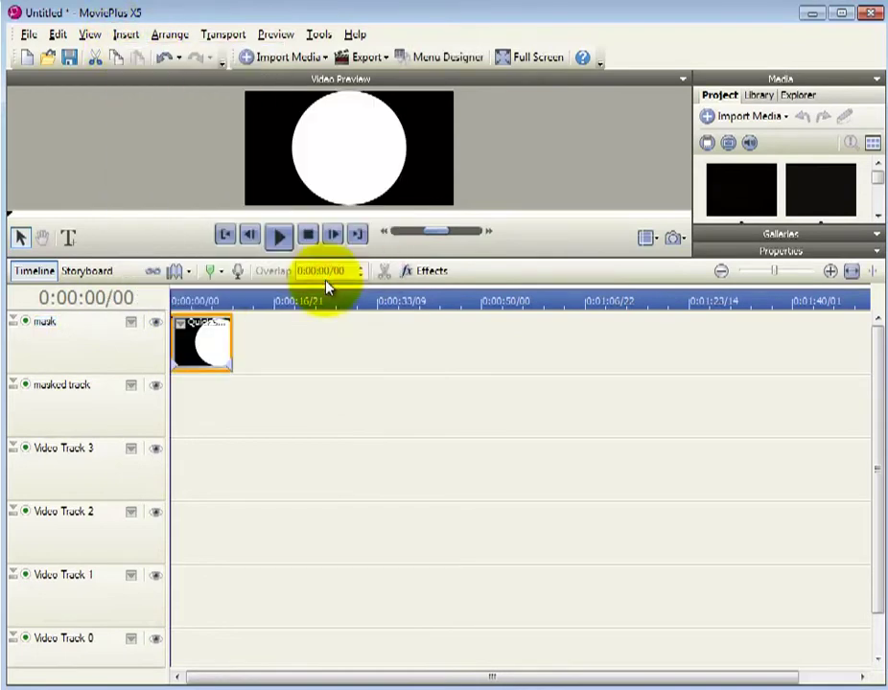
- Lengthen the circle clip to about 18 seconds on the timeline
{"action": "left_click_drag", "start_coordinate": [231, 330], "coordinate": [299, 342]}
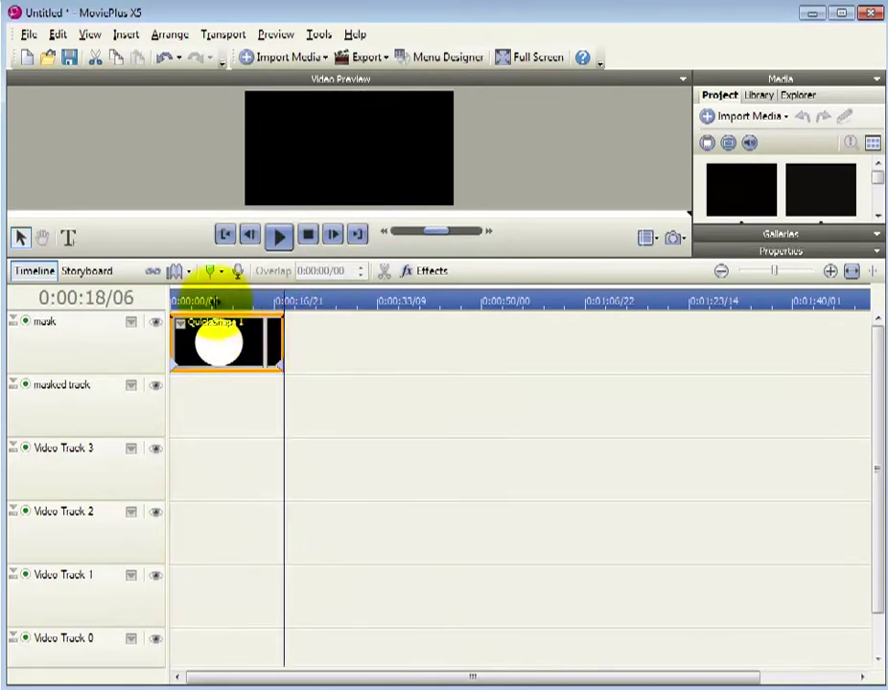
{"action": "left_click", "coordinate": [194, 301]}
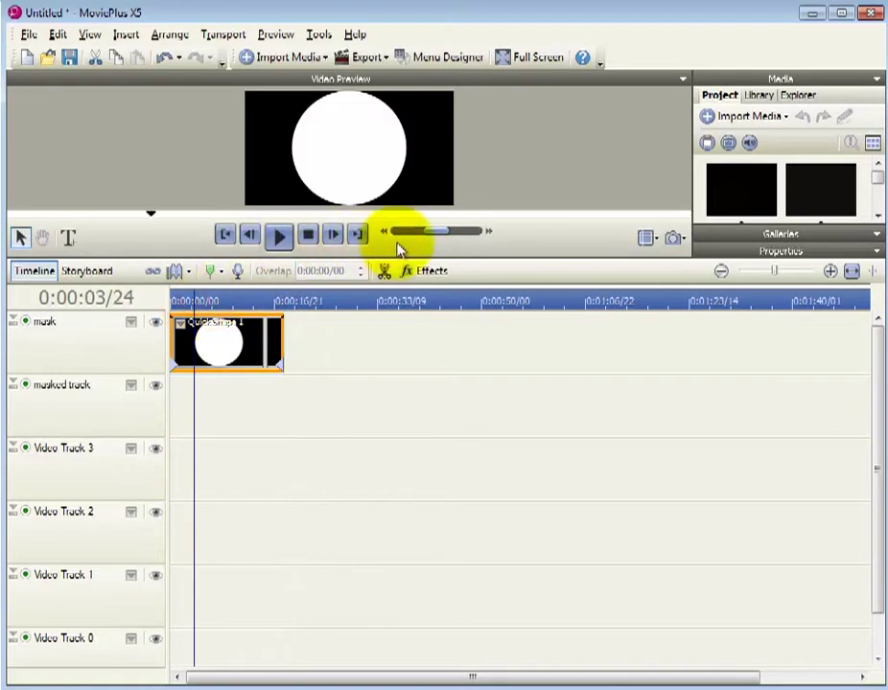
{"action": "left_click", "coordinate": [760, 253]}
- Add a Feather filter effect to the circle clip
{"action": "left_click", "coordinate": [781, 130]}
{"action": "left_click", "coordinate": [817, 179]}
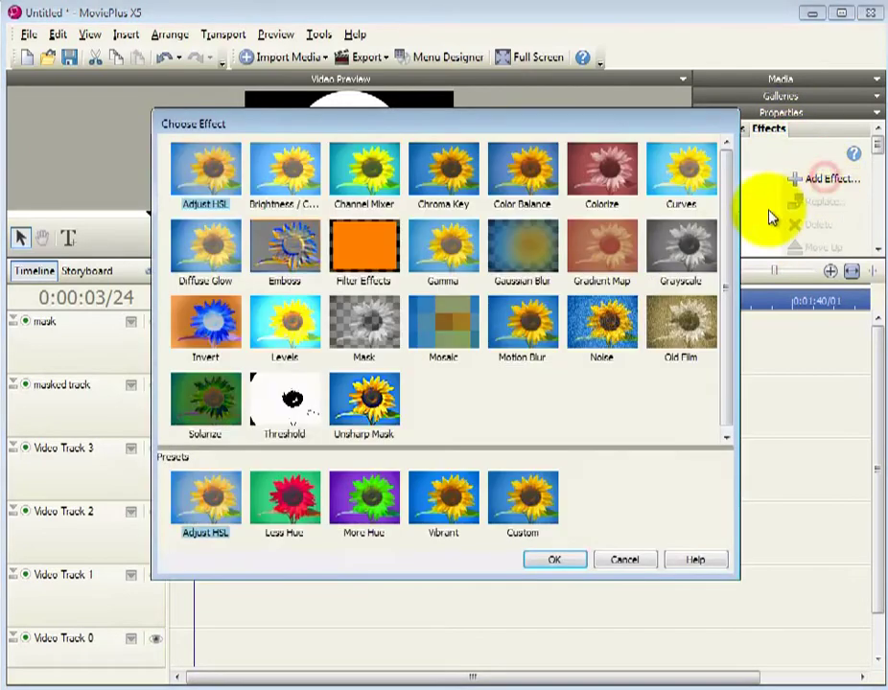
{"action": "left_click", "coordinate": [359, 266]}
{"action": "left_click", "coordinate": [516, 501]}
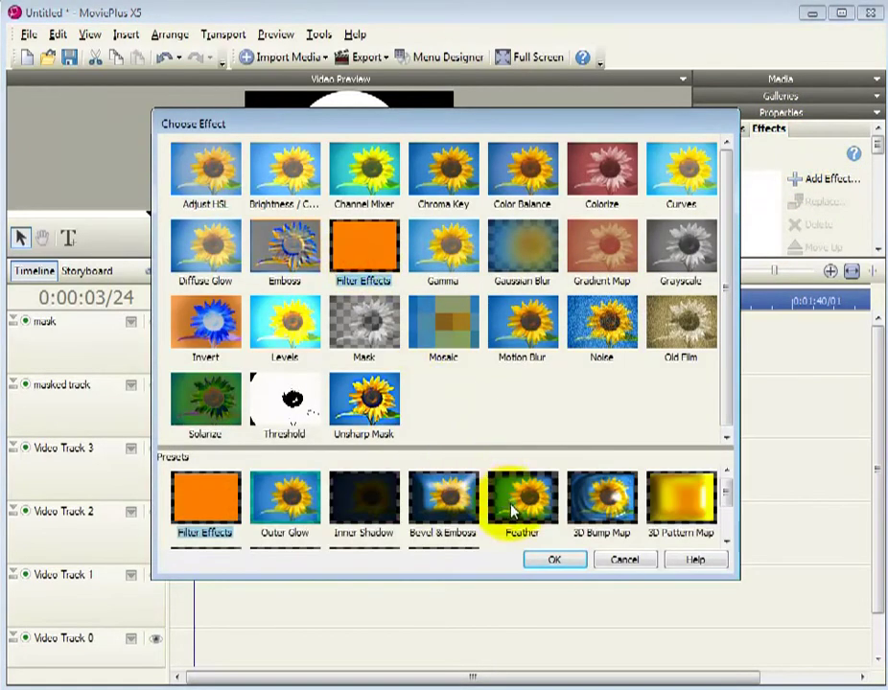
{"action": "left_click", "coordinate": [556, 558]}
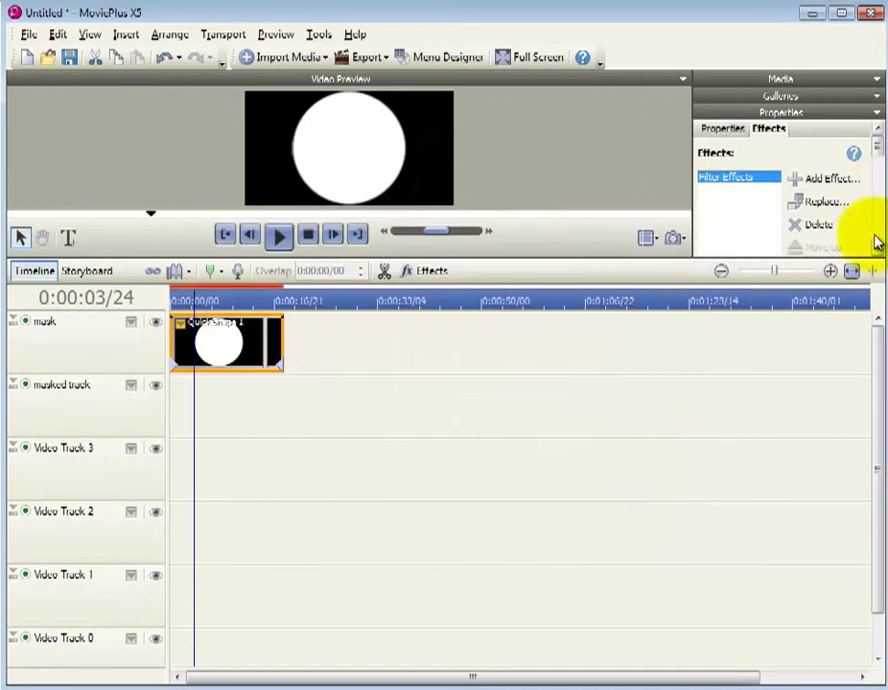
- Raise the Feather blur from 5 to 13 pix and apply it
{"action": "left_click", "coordinate": [876, 252]}
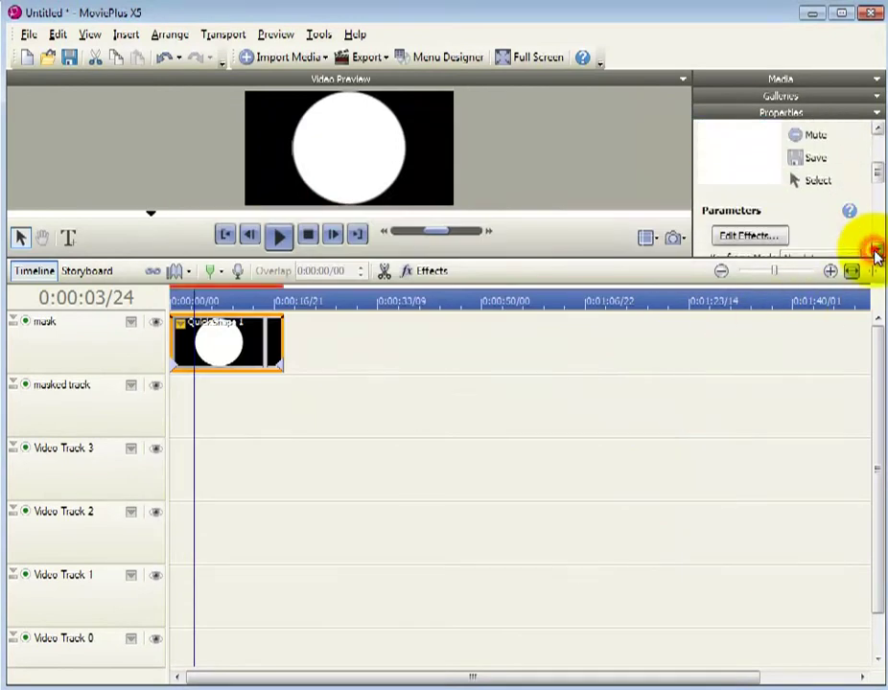
{"action": "left_click", "coordinate": [876, 251]}
{"action": "left_click", "coordinate": [748, 219]}
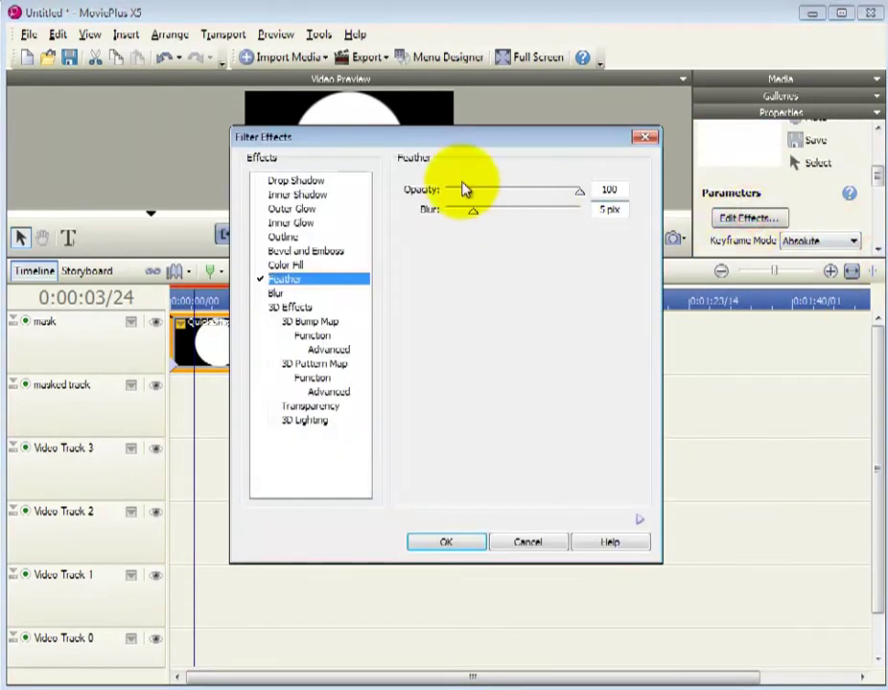
{"action": "left_click_drag", "start_coordinate": [470, 138], "coordinate": [724, 108]}
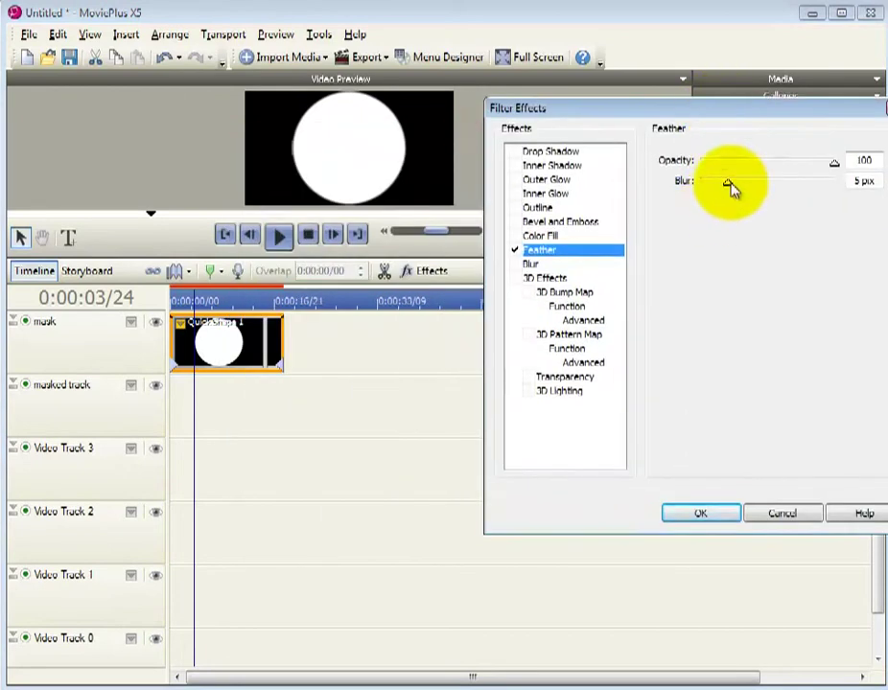
{"action": "left_click_drag", "start_coordinate": [727, 180], "coordinate": [770, 182]}
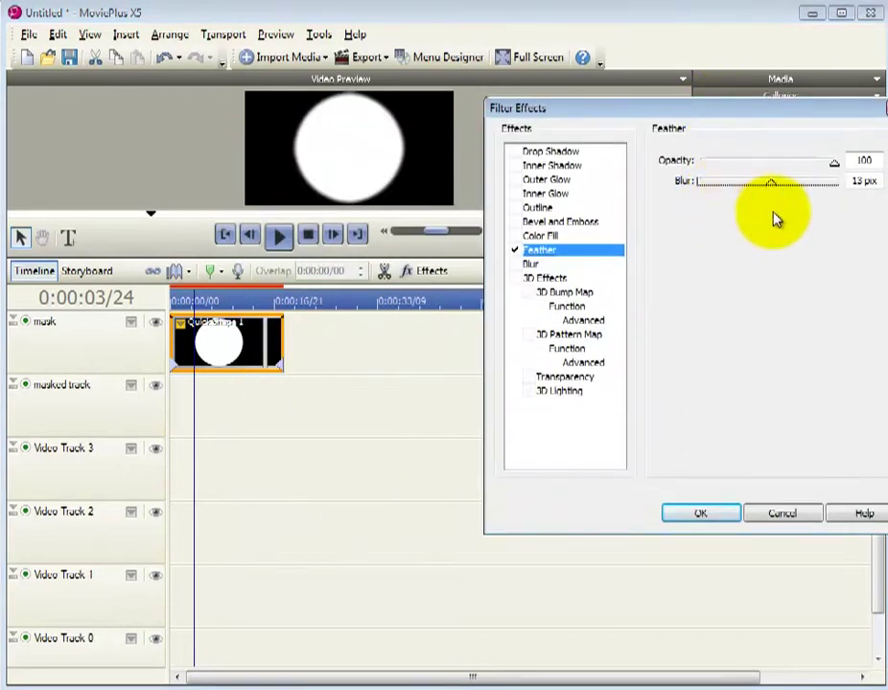
{"action": "left_click", "coordinate": [701, 513]}
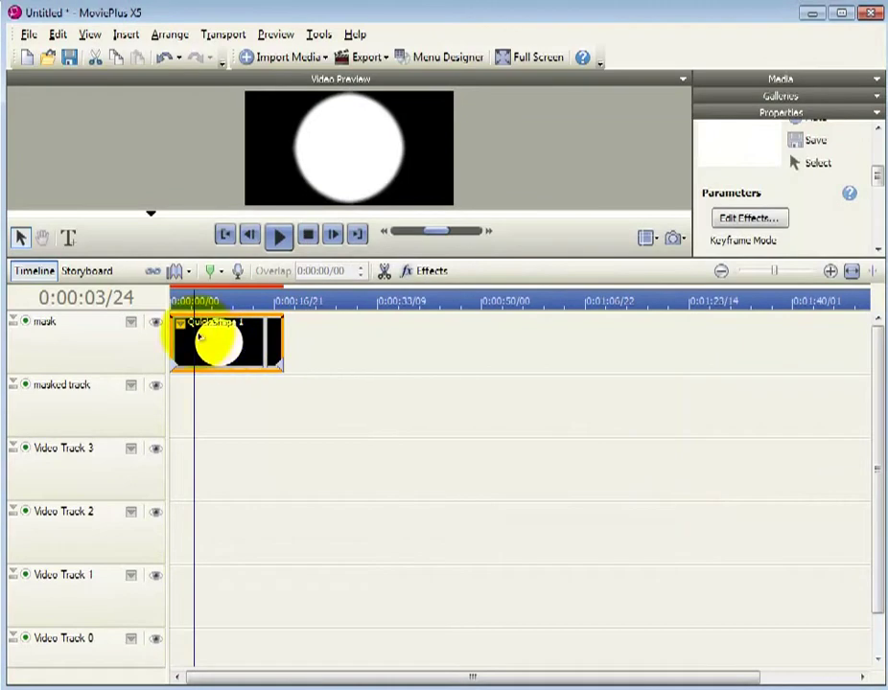
- Add a Transform envelope and pull the circle's top and bottom edges inward into a wide oval
{"action": "left_click", "coordinate": [183, 329]}
{"action": "left_click", "coordinate": [225, 365]}
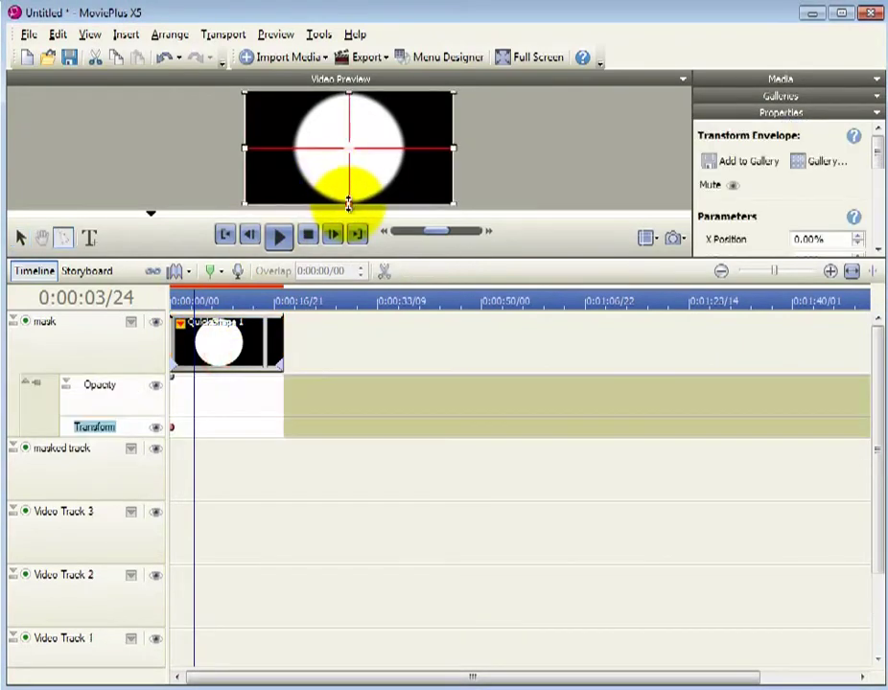
{"action": "left_click_drag", "start_coordinate": [348, 203], "coordinate": [349, 180]}
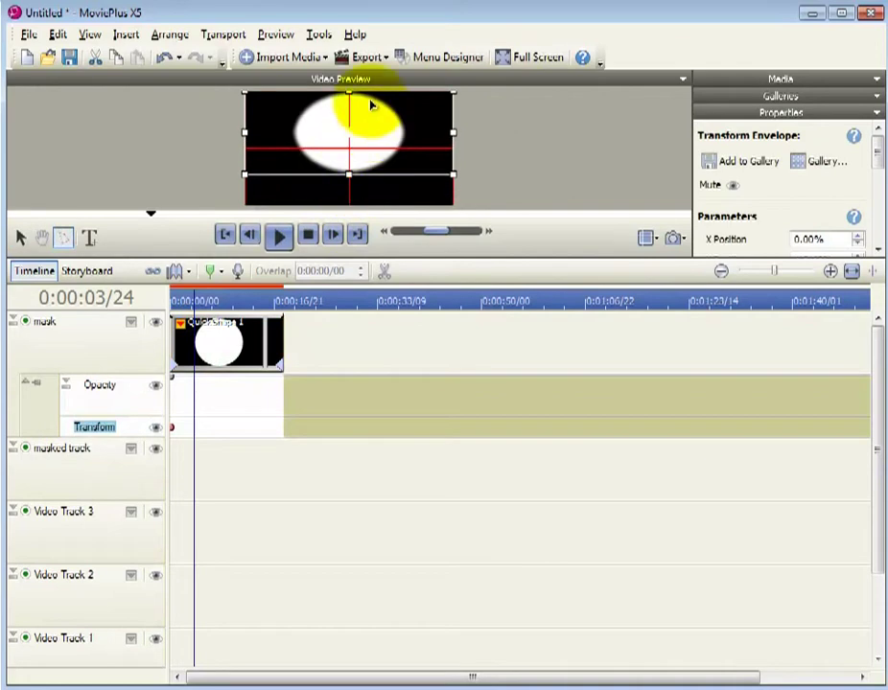
{"action": "left_click_drag", "start_coordinate": [348, 91], "coordinate": [348, 115]}
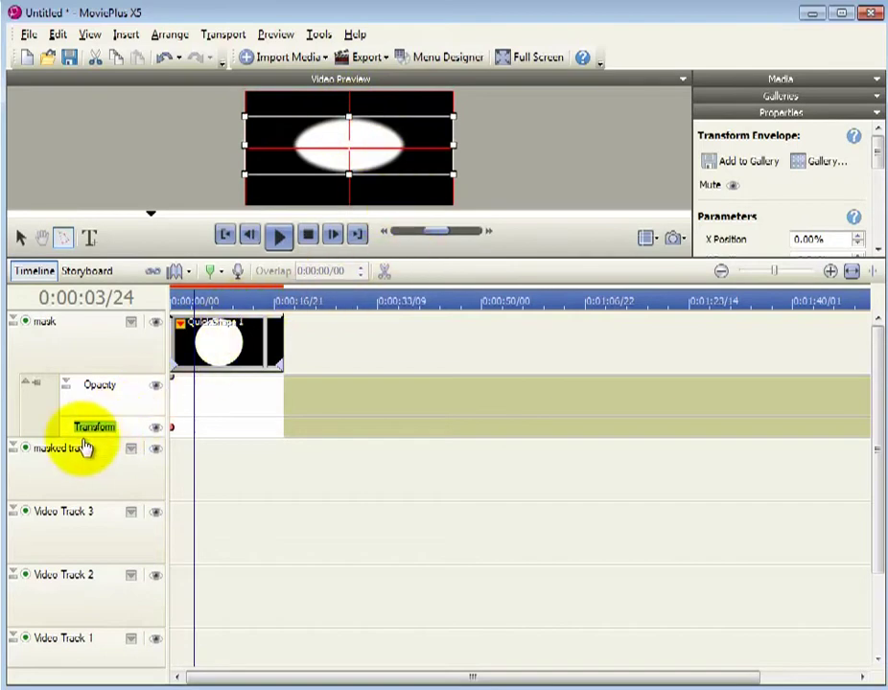
{"action": "left_click", "coordinate": [24, 384]}
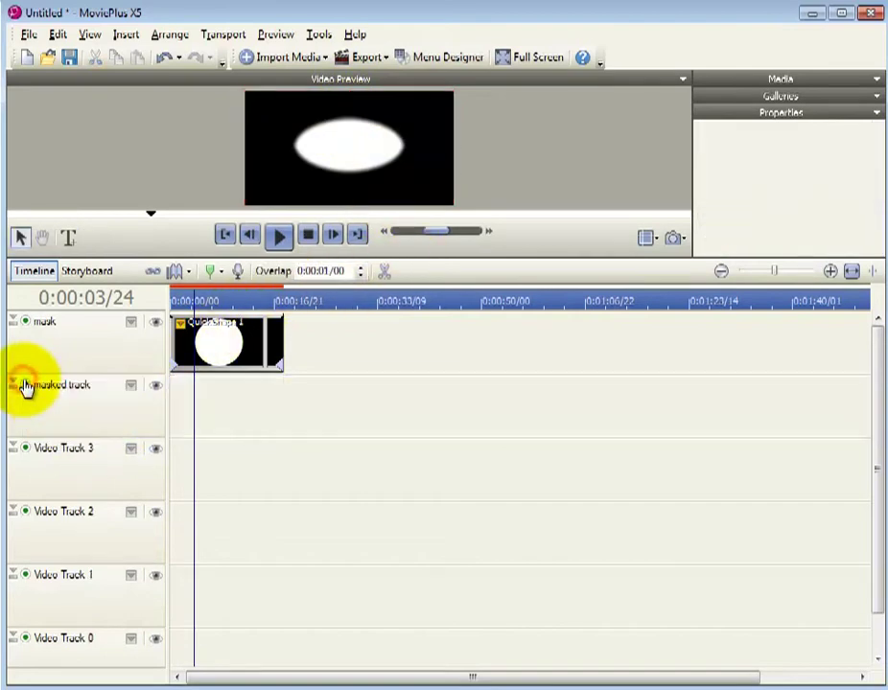
- Add Video Group 1 and nest the mask and masked tracks inside it
{"action": "right_click", "coordinate": [56, 342]}
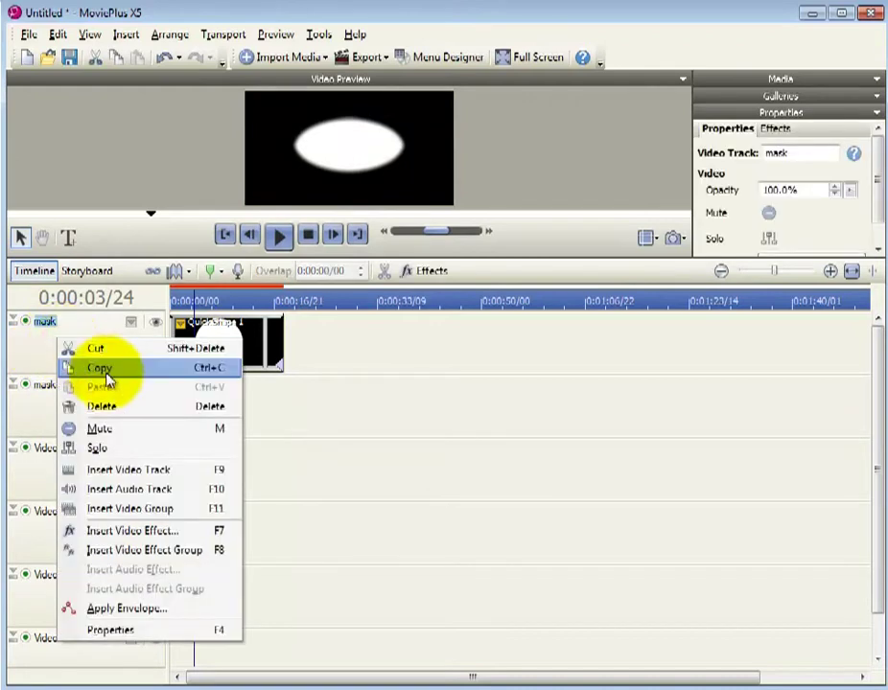
{"action": "left_click", "coordinate": [121, 508]}
{"action": "left_click_drag", "start_coordinate": [85, 366], "coordinate": [95, 327]}
{"action": "left_click_drag", "start_coordinate": [93, 433], "coordinate": [99, 377]}
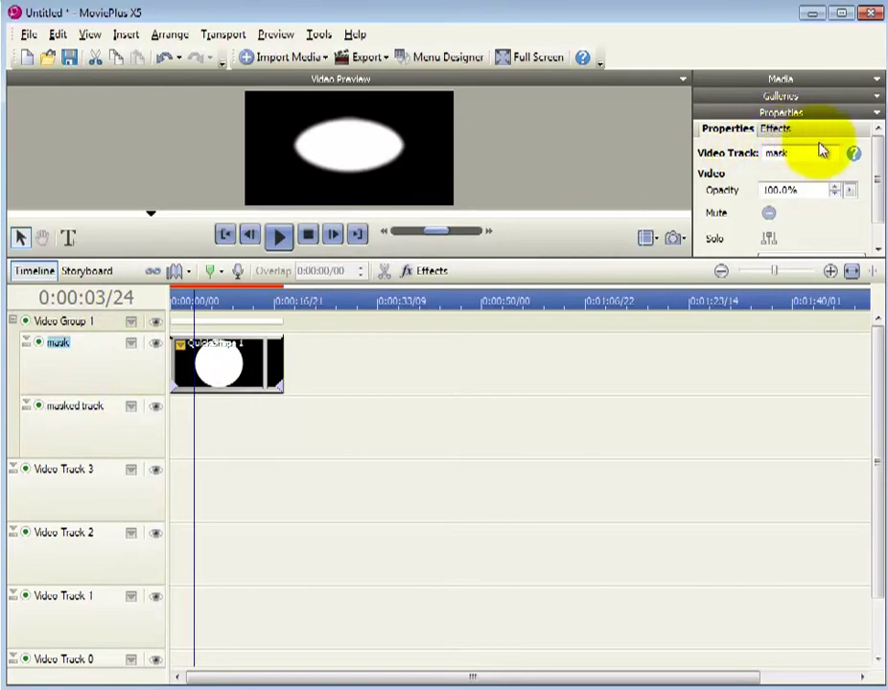
- Set the mask track's blend mode to Mask
{"action": "left_click_drag", "start_coordinate": [875, 168], "coordinate": [872, 198]}
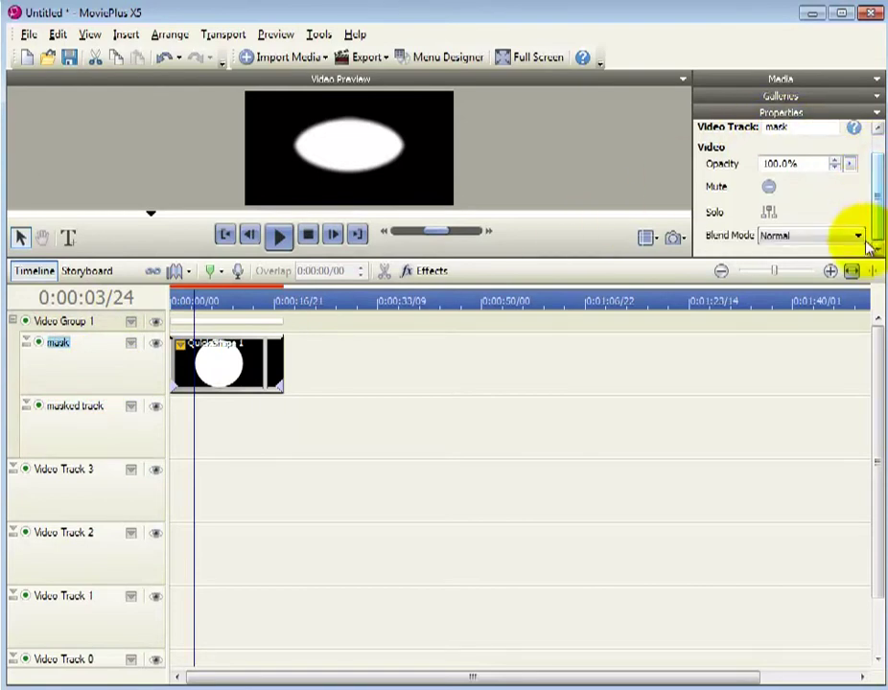
{"action": "left_click", "coordinate": [858, 236]}
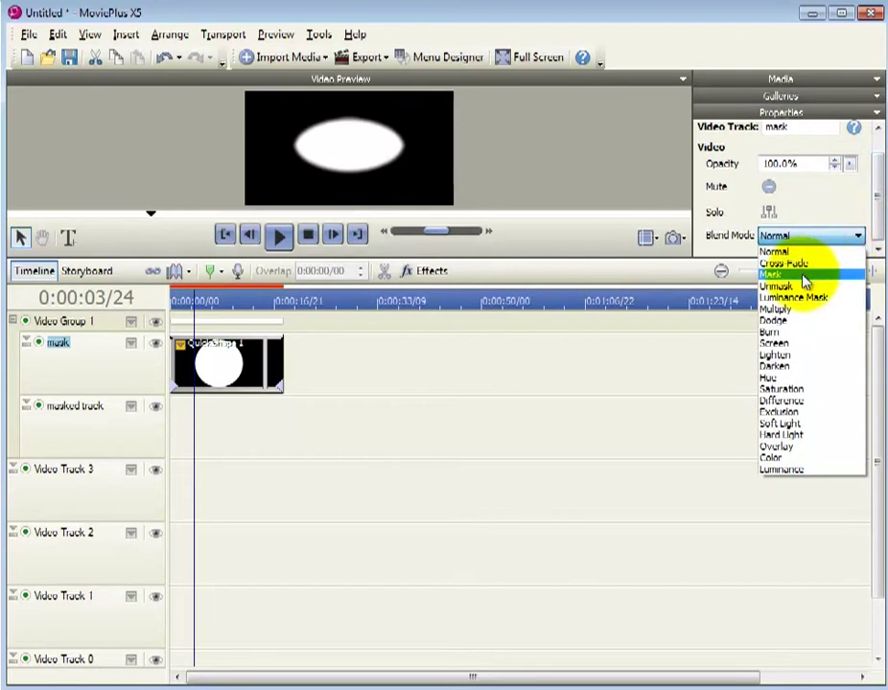
{"action": "left_click", "coordinate": [803, 275]}
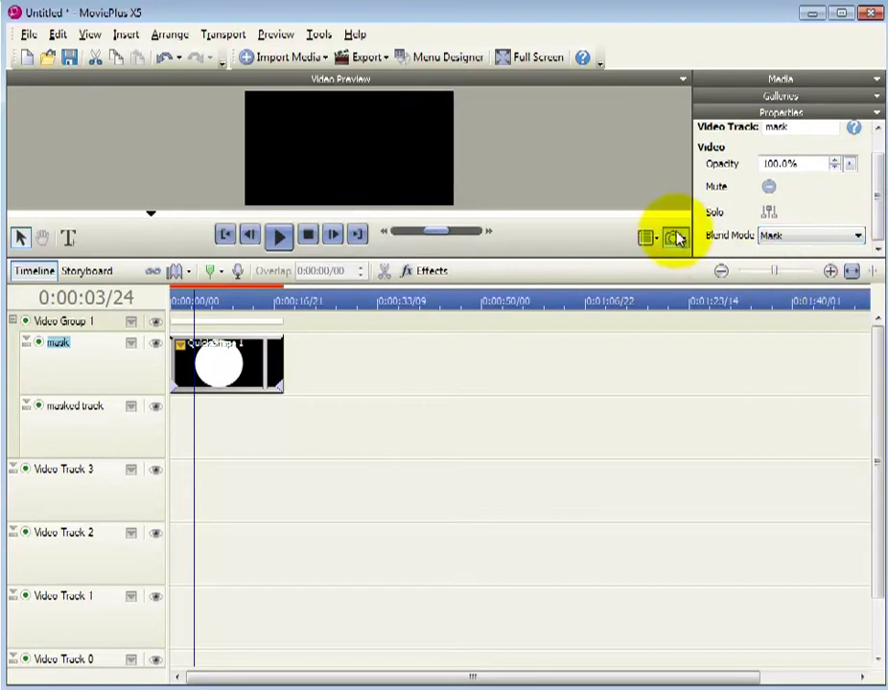
- Show the project's own media in the Media panel to find the toy train clip
{"action": "left_click", "coordinate": [756, 80]}
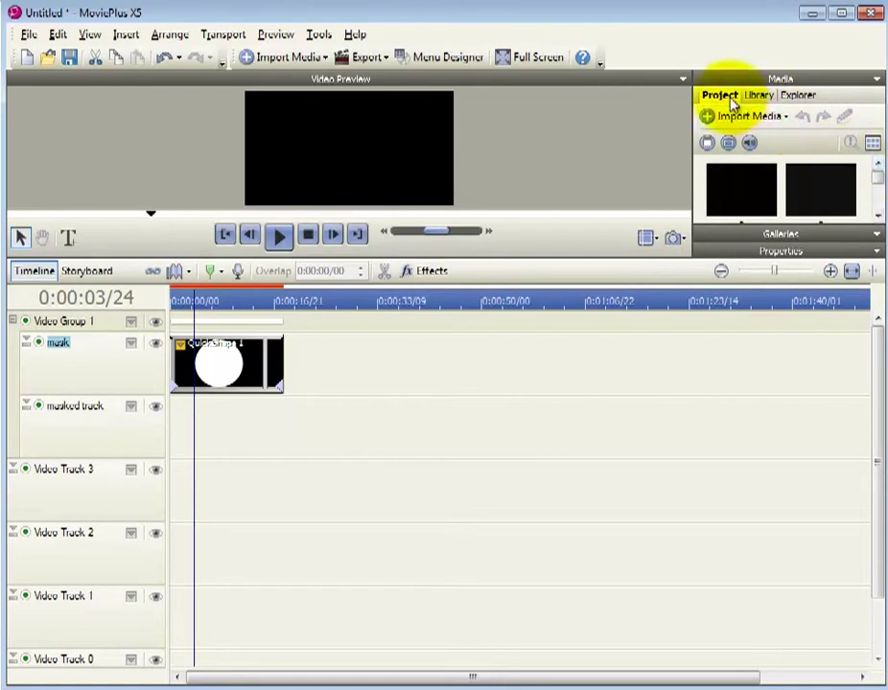
{"action": "left_click", "coordinate": [756, 95]}
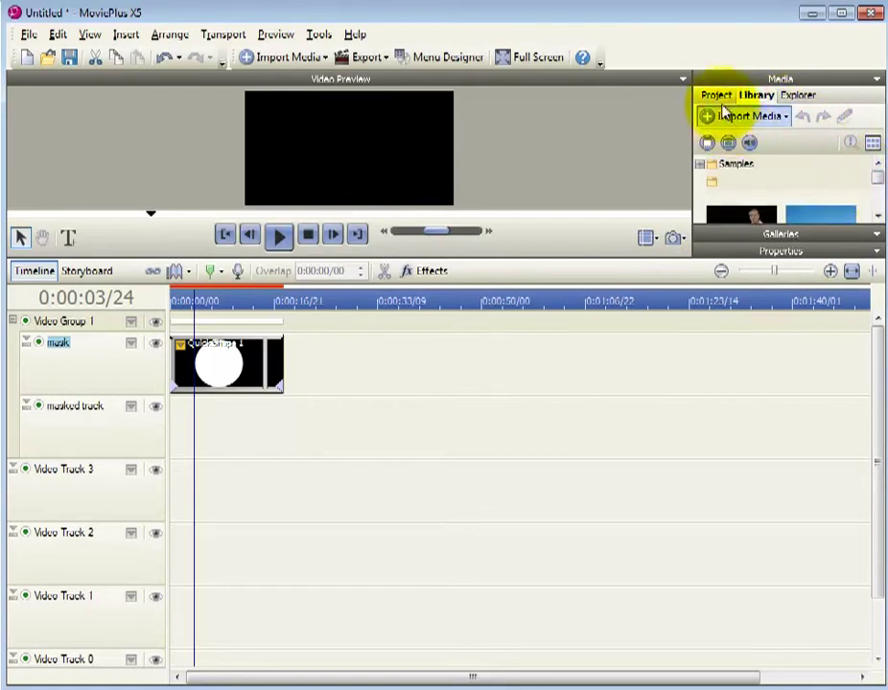
{"action": "left_click", "coordinate": [717, 95]}
{"action": "left_click", "coordinate": [737, 116]}
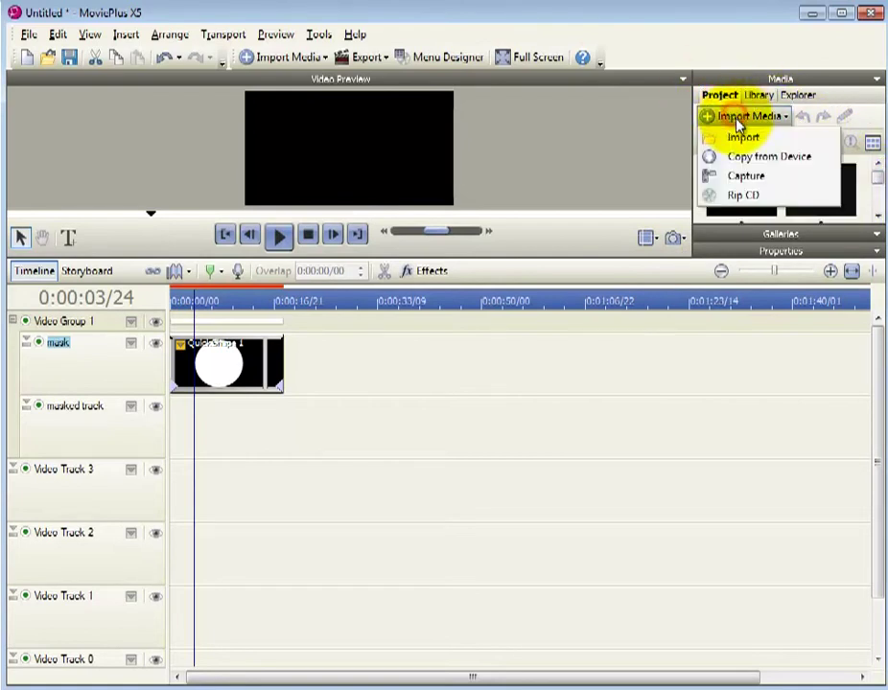
{"action": "left_click", "coordinate": [714, 93]}
{"action": "scroll", "coordinate": [881, 182], "scroll_direction": "up", "scroll_amount": 2}
- Place the toy train clip on the masked track and trim it to the mask's length
{"action": "left_click_drag", "start_coordinate": [852, 186], "coordinate": [197, 436]}
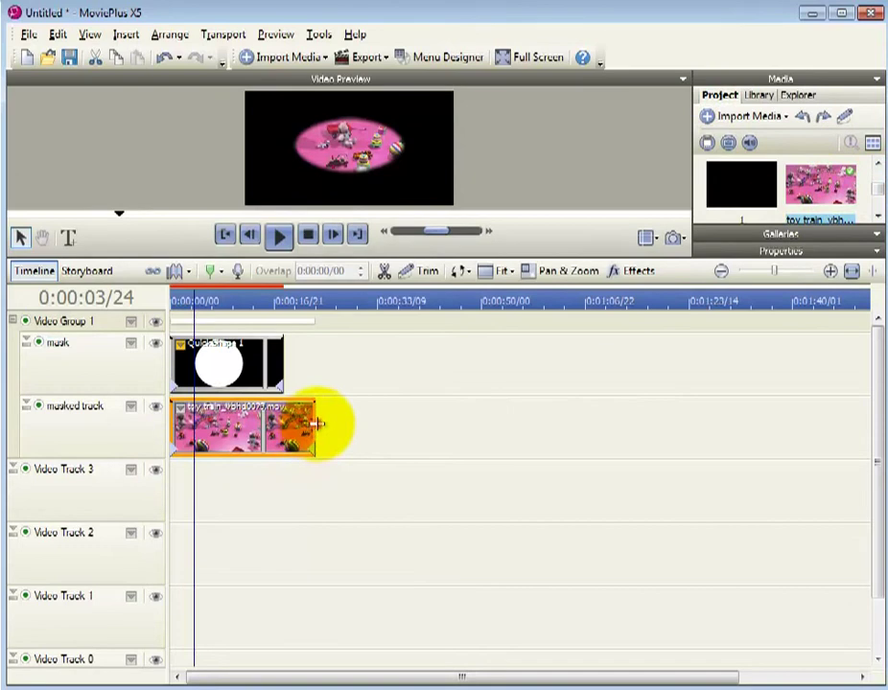
{"action": "left_click_drag", "start_coordinate": [314, 423], "coordinate": [278, 415]}
{"action": "left_click", "coordinate": [180, 303]}
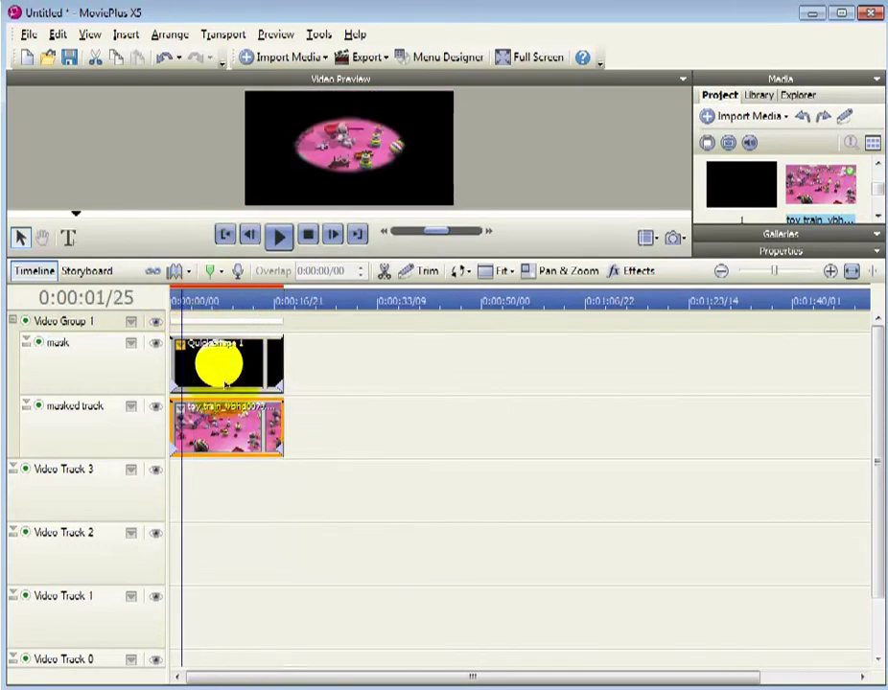
- Scale the toy train picture down via its Transform handles so it sits centred in the oval
{"action": "left_click", "coordinate": [178, 411]}
{"action": "left_click", "coordinate": [224, 468]}
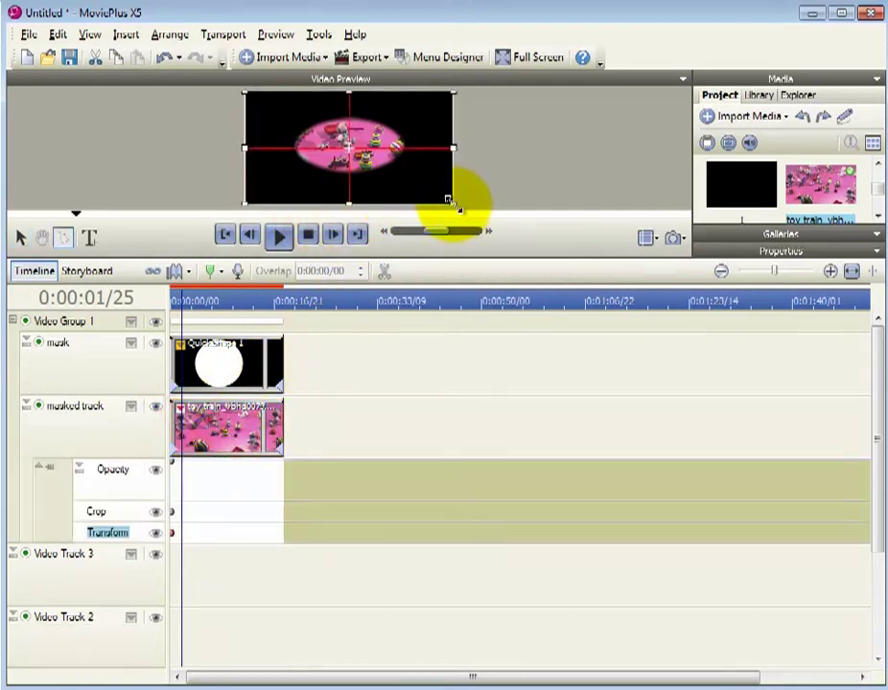
{"action": "left_click_drag", "start_coordinate": [452, 204], "coordinate": [427, 177]}
{"action": "left_click_drag", "start_coordinate": [244, 92], "coordinate": [283, 112]}
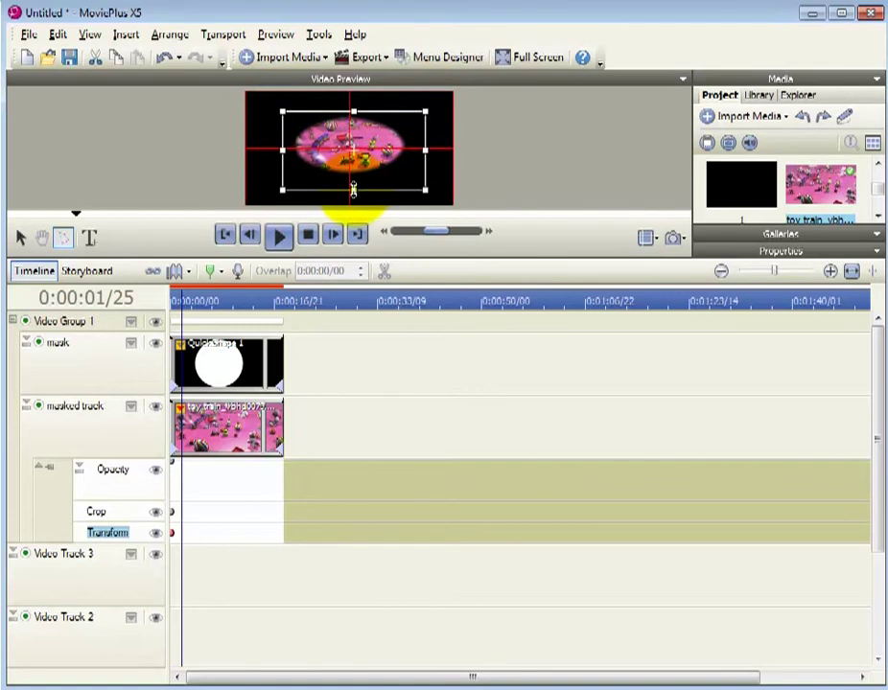
{"action": "left_click_drag", "start_coordinate": [353, 190], "coordinate": [353, 180]}
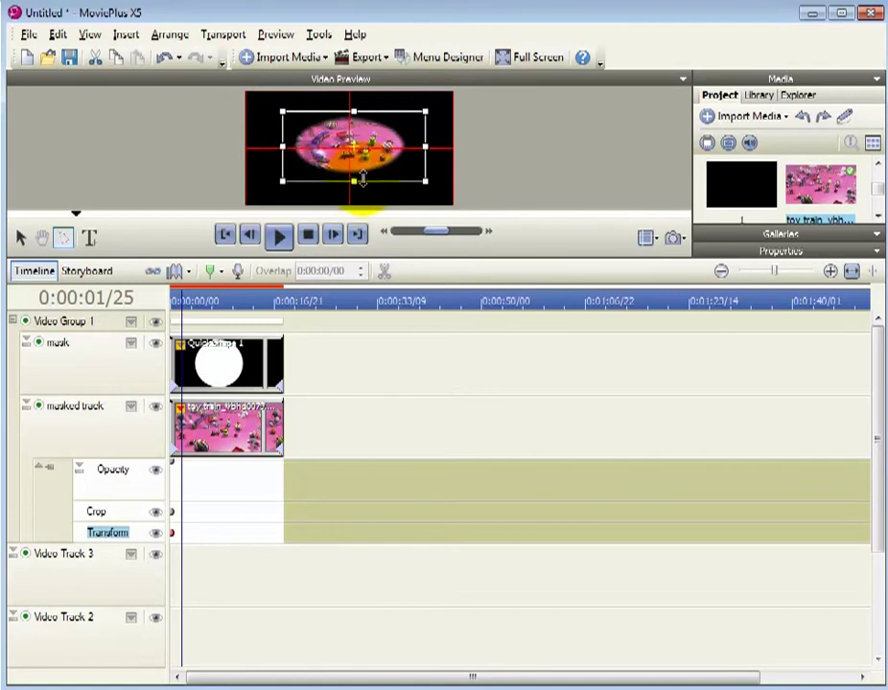
{"action": "left_click", "coordinate": [38, 470]}
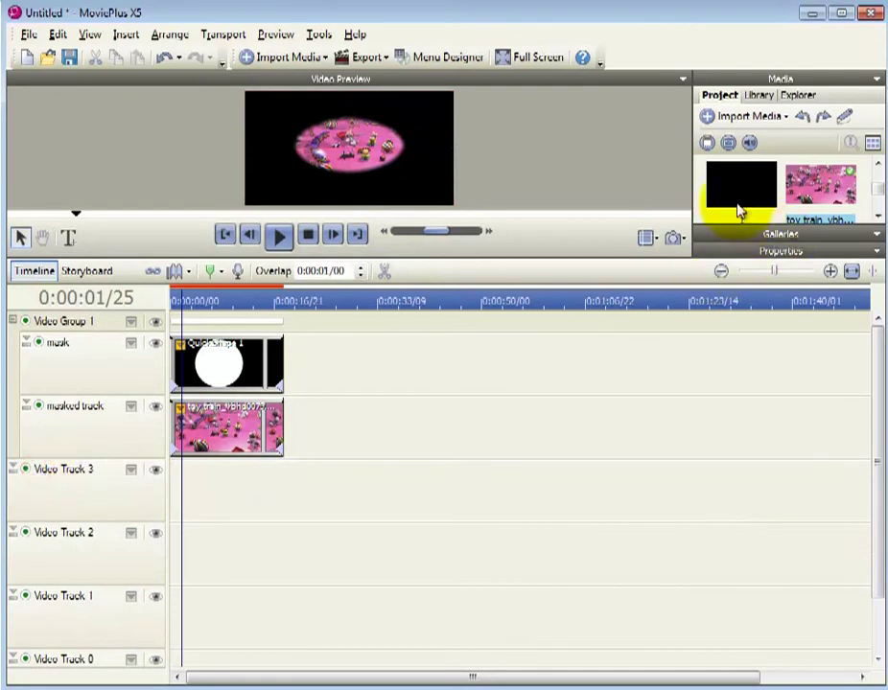
- Place clip 1 at 0 on Video Track 3 and trim its video and audio to the toy train's length
{"action": "mouse_move", "coordinate": [740, 193]}
{"action": "left_click_drag", "start_coordinate": [740, 193], "coordinate": [173, 523]}
{"action": "left_click_drag", "start_coordinate": [368, 486], "coordinate": [283, 515]}
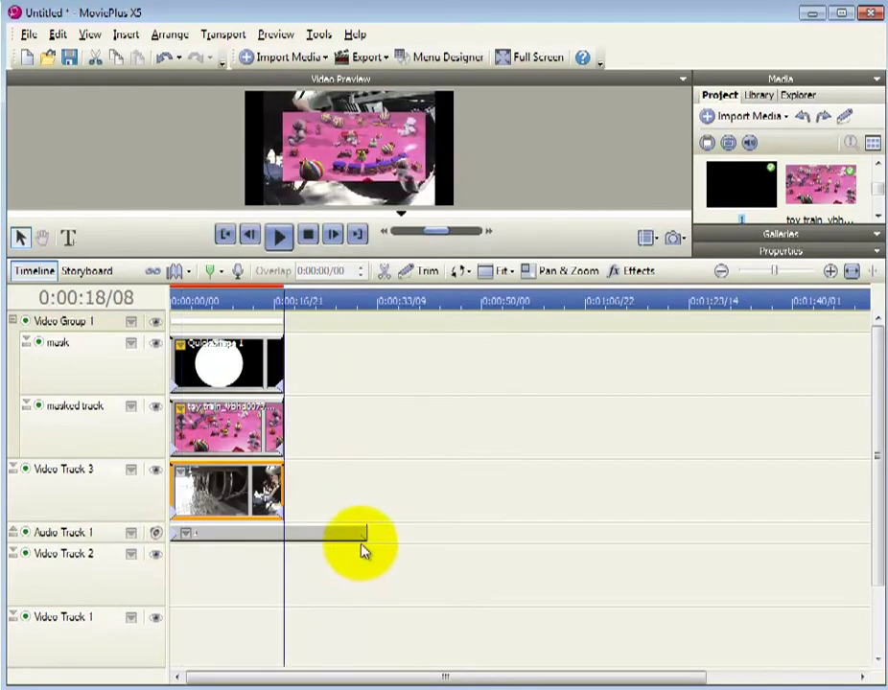
{"action": "left_click_drag", "start_coordinate": [366, 537], "coordinate": [283, 566]}
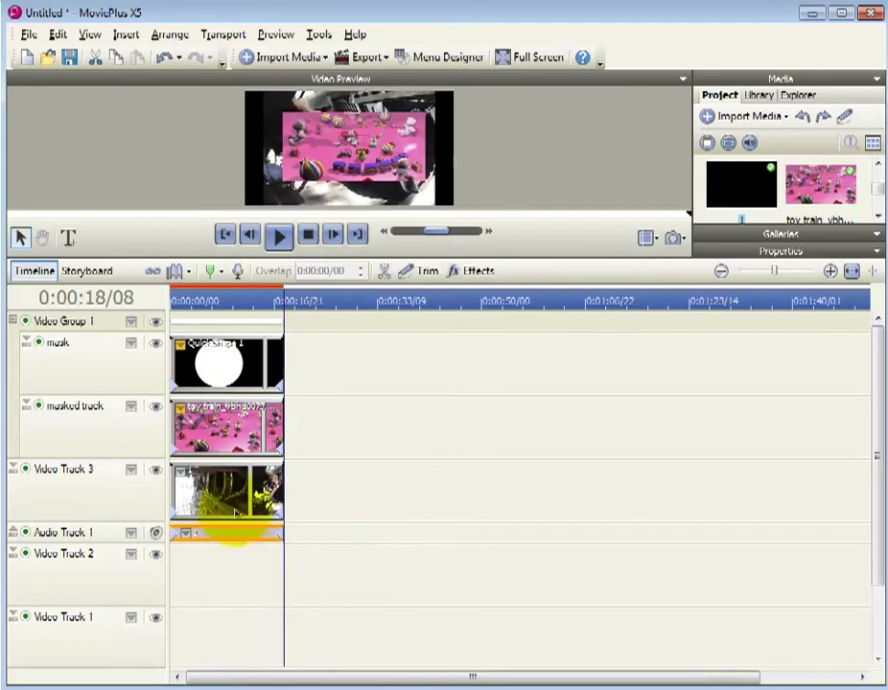
- Shrink the Video Track 3 clip via its Transform into the frame's top-right corner
{"action": "left_click", "coordinate": [180, 475]}
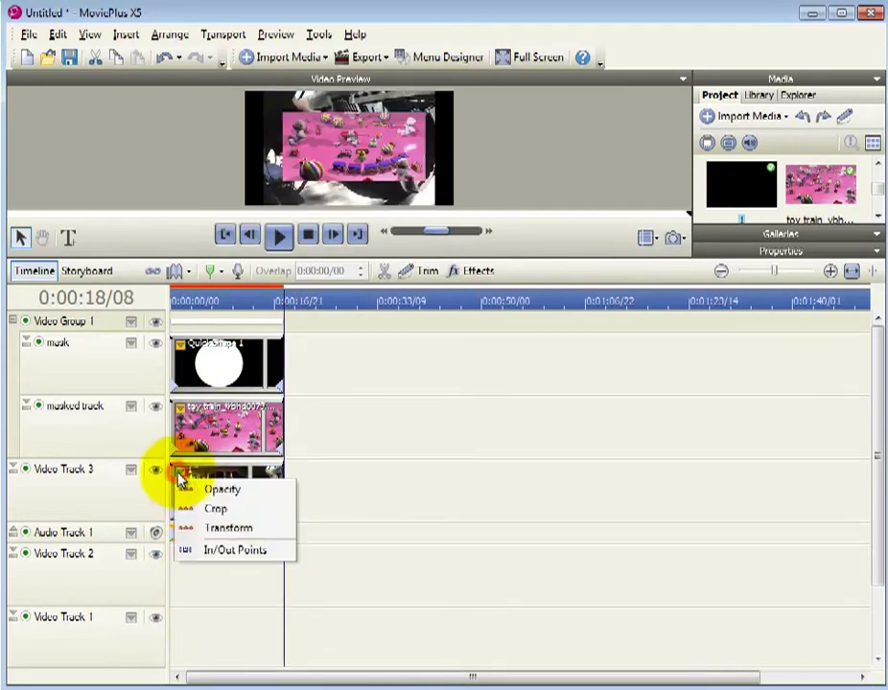
{"action": "left_click", "coordinate": [220, 528]}
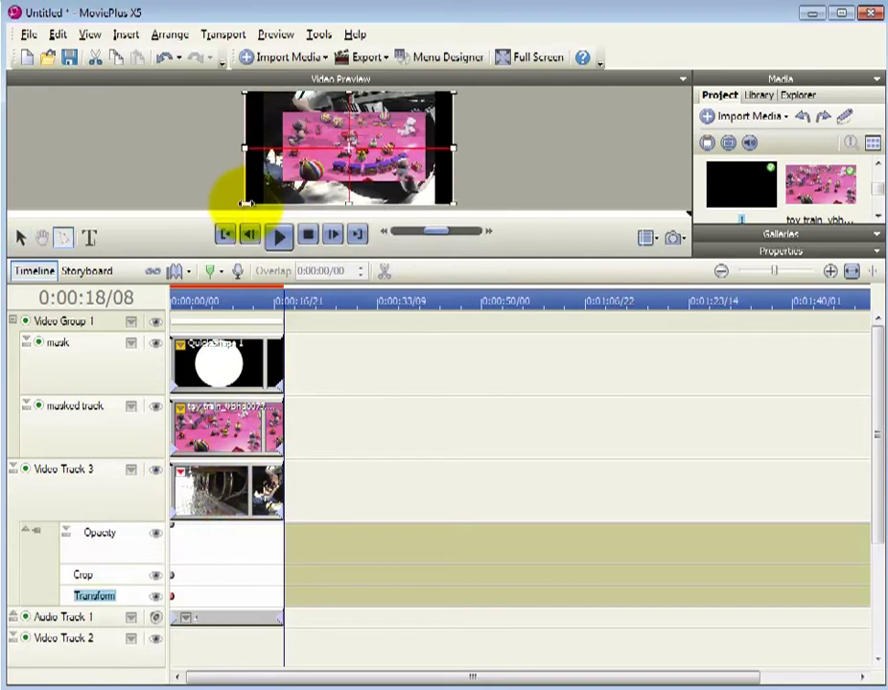
{"action": "left_click_drag", "start_coordinate": [245, 202], "coordinate": [420, 139]}
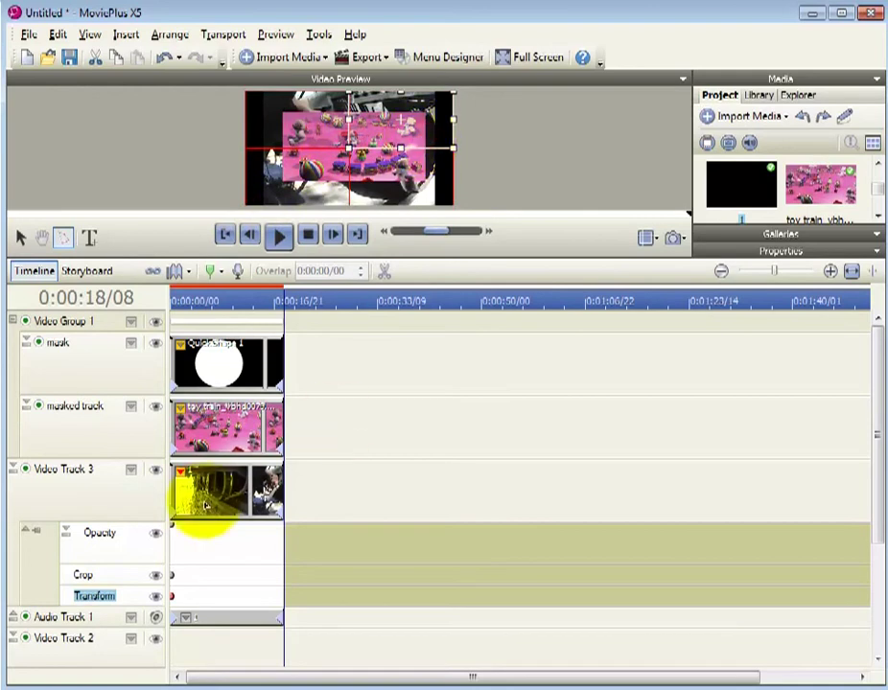
{"action": "left_click", "coordinate": [217, 303]}
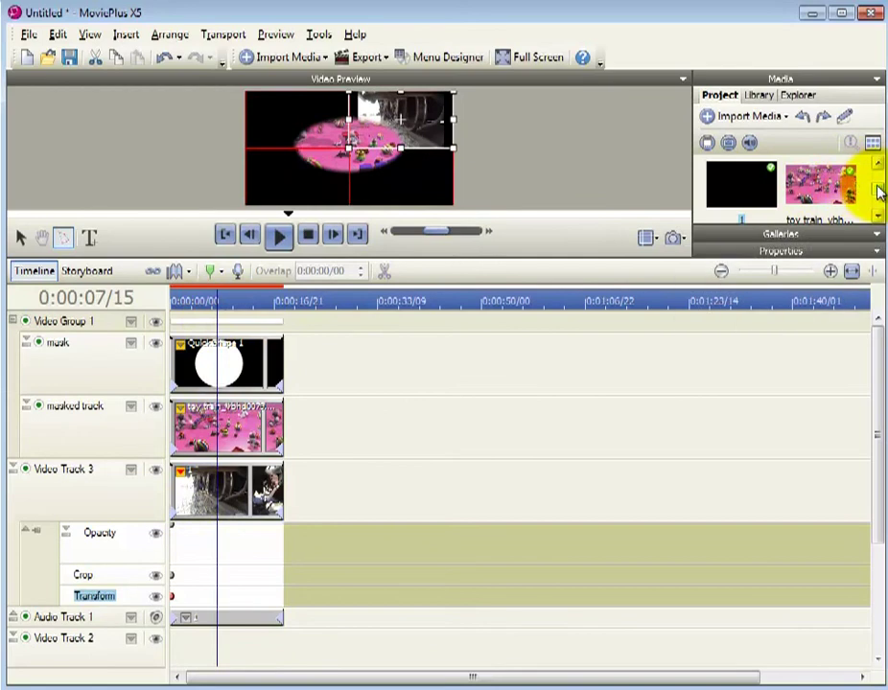
{"action": "left_click", "coordinate": [28, 533]}
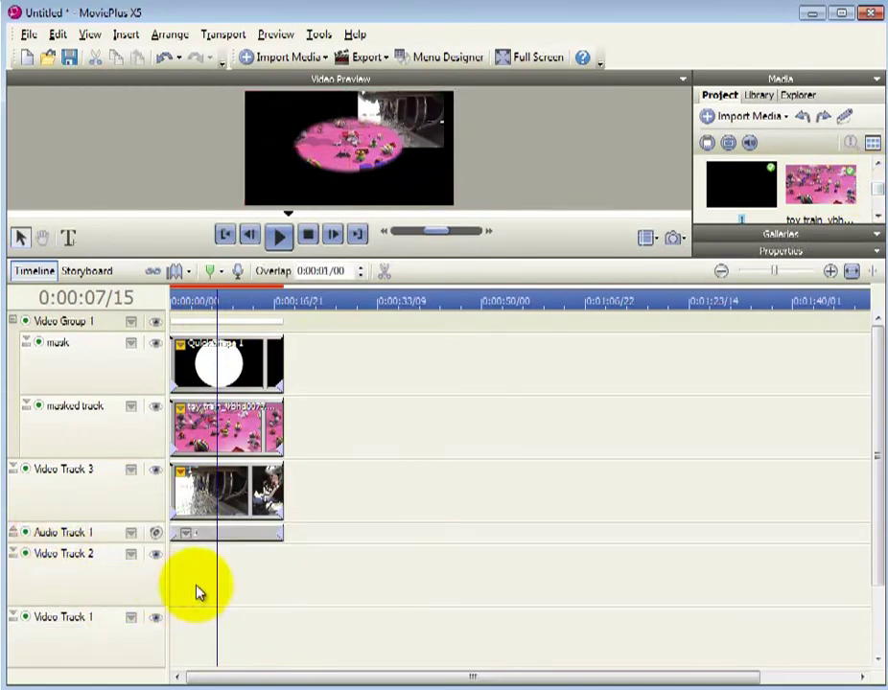
- Select Video Track 2 and widen the lower-right clip to the frame's right edge
{"action": "left_click", "coordinate": [101, 594]}
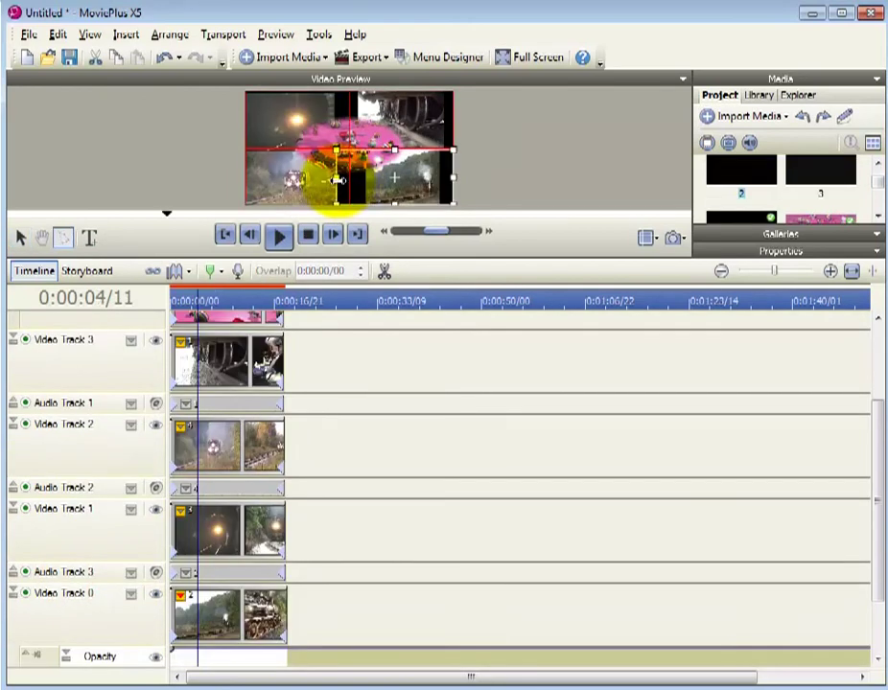
{"action": "left_click_drag", "start_coordinate": [456, 181], "coordinate": [472, 181]}
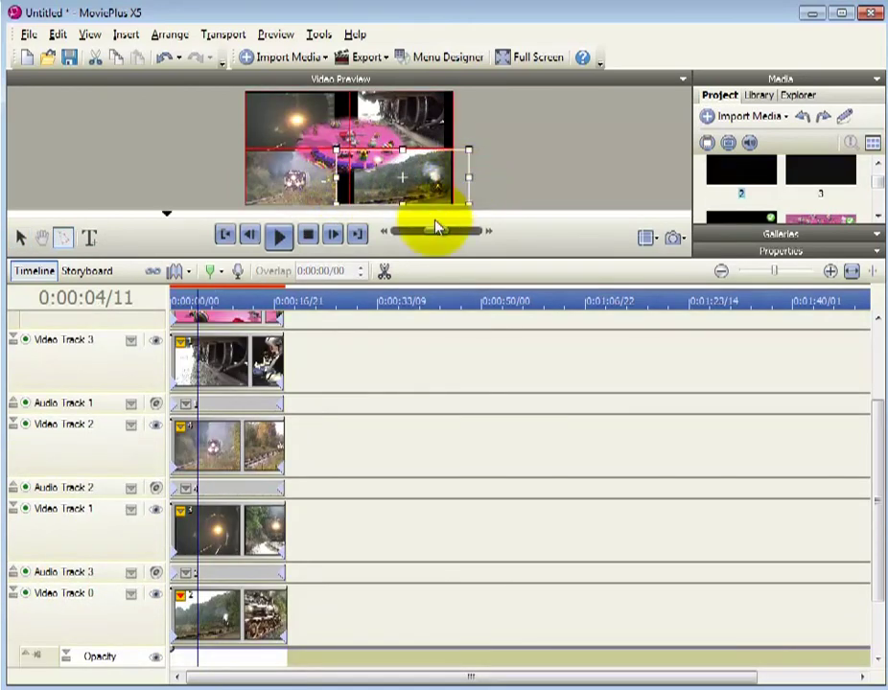